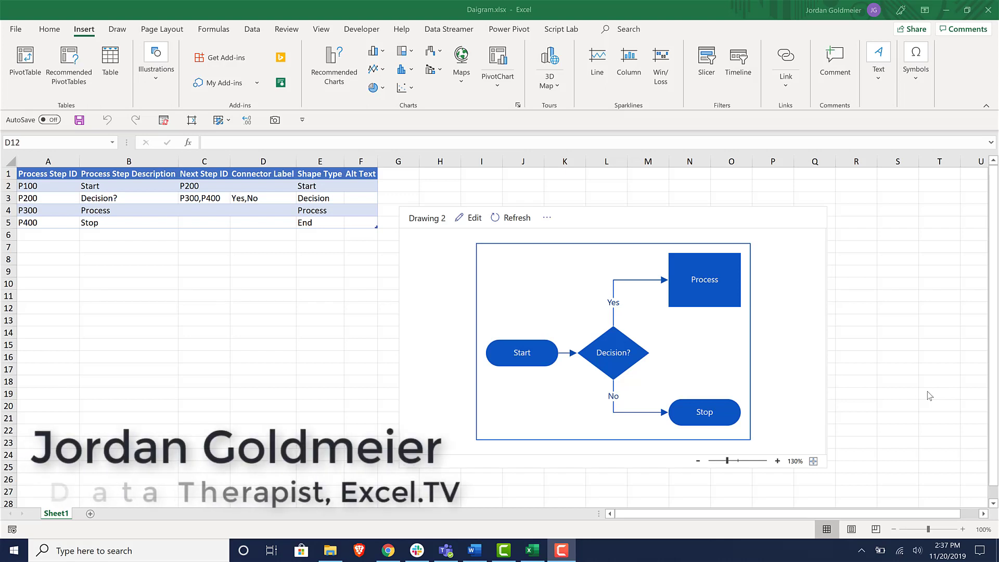
- Change the decision description in B3 to 'Ask a question?' and refresh the flowchart
click(203, 335)
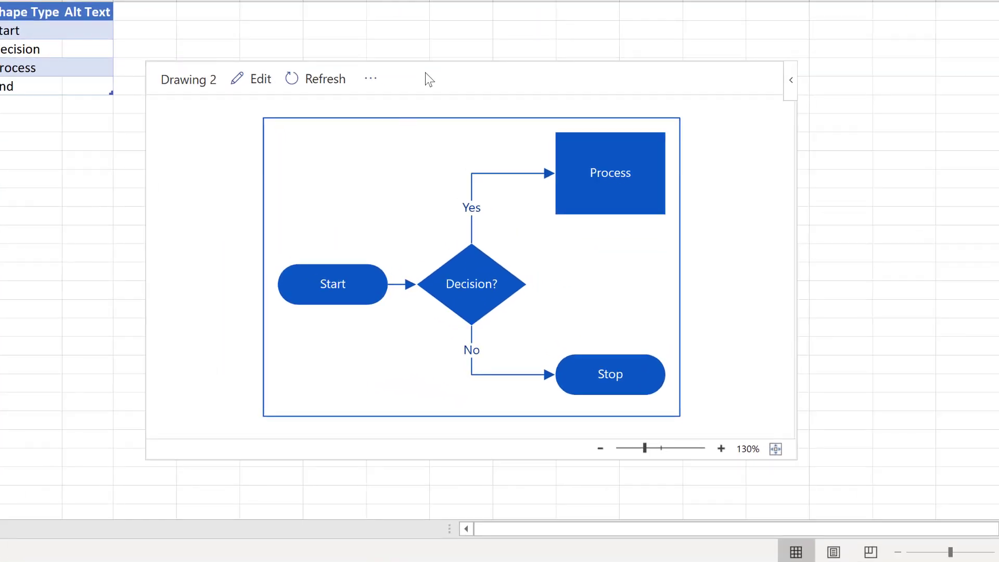
click(69, 157)
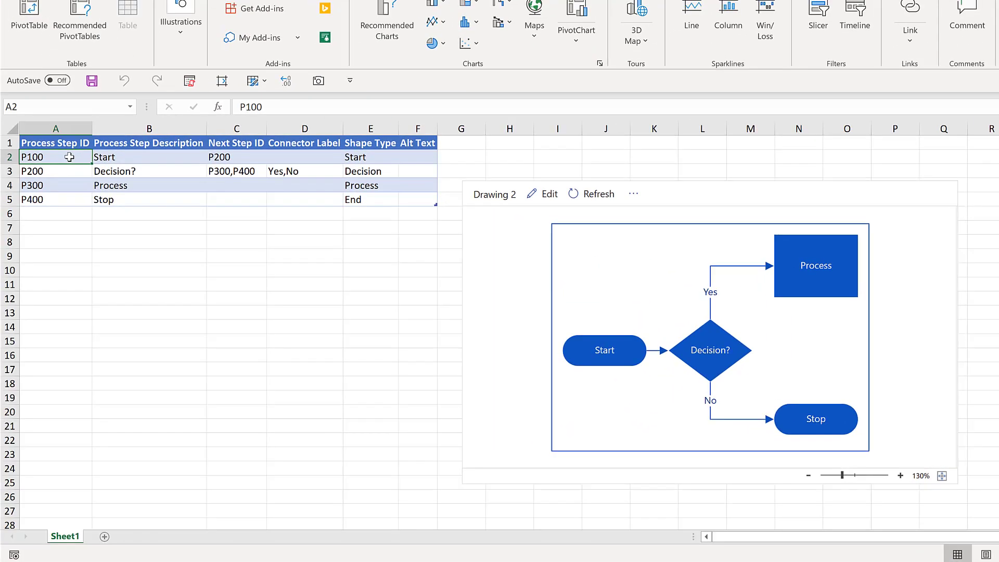
key(Down)
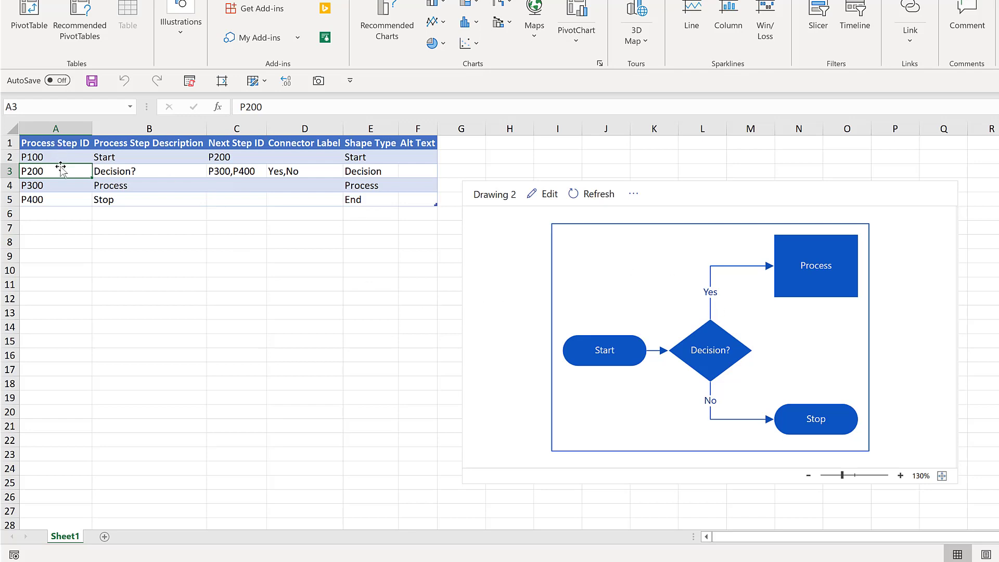
key(Right)
key(Right)
key(Left)
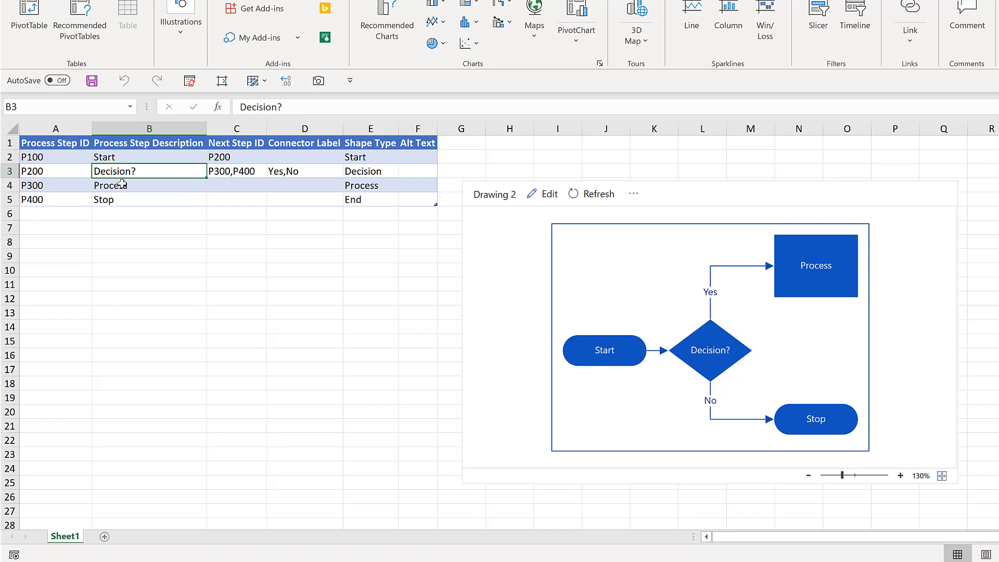
text(A)
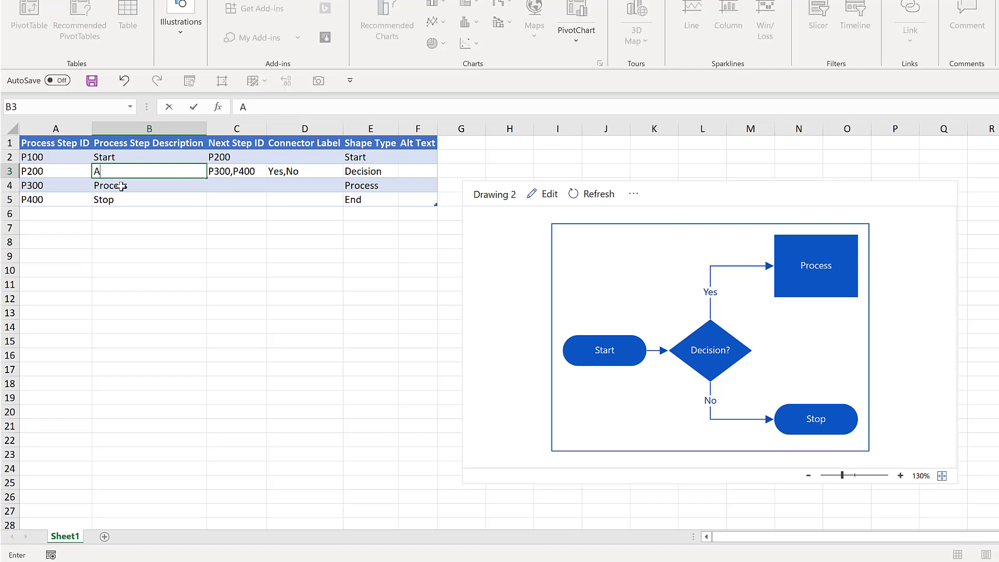
text(sk a question?)
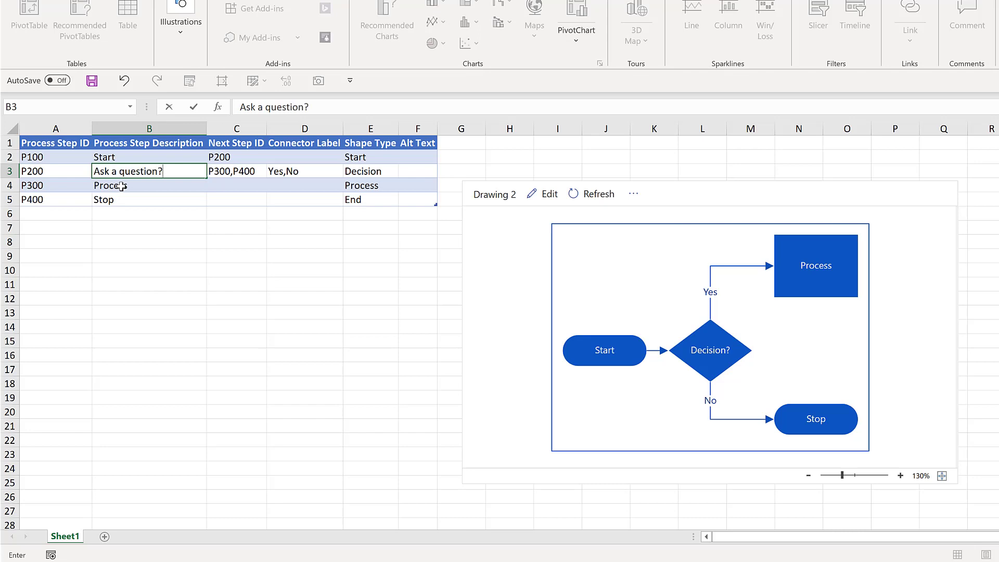
key(Return)
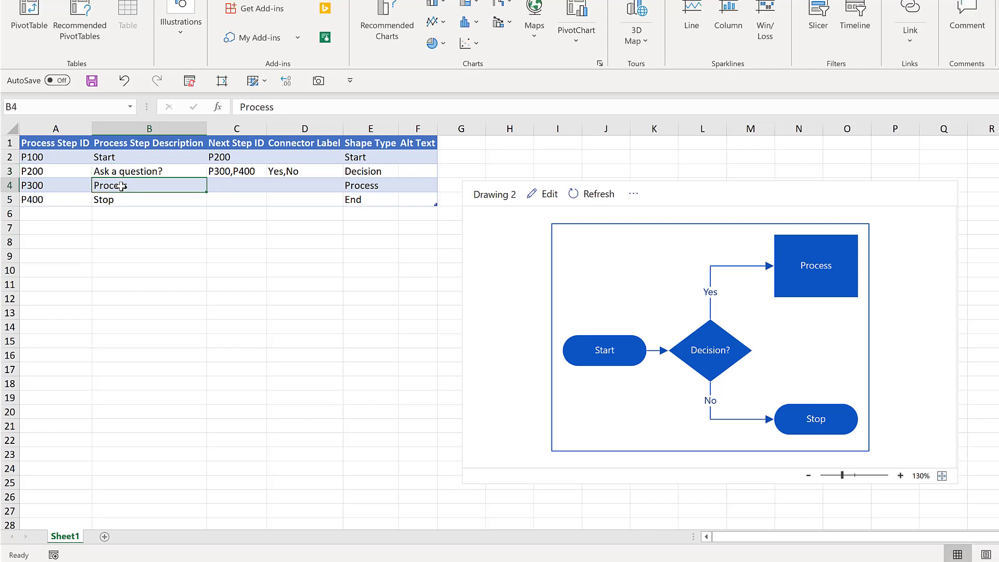
click(593, 195)
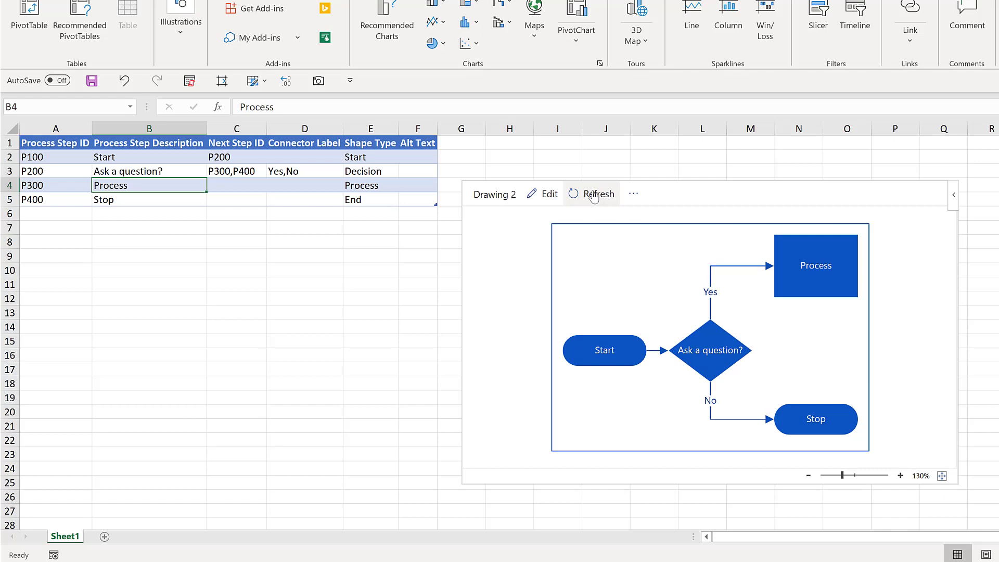
- Change D3's connector labels to 'Yes,Maybe' and refresh the flowchart
click(308, 171)
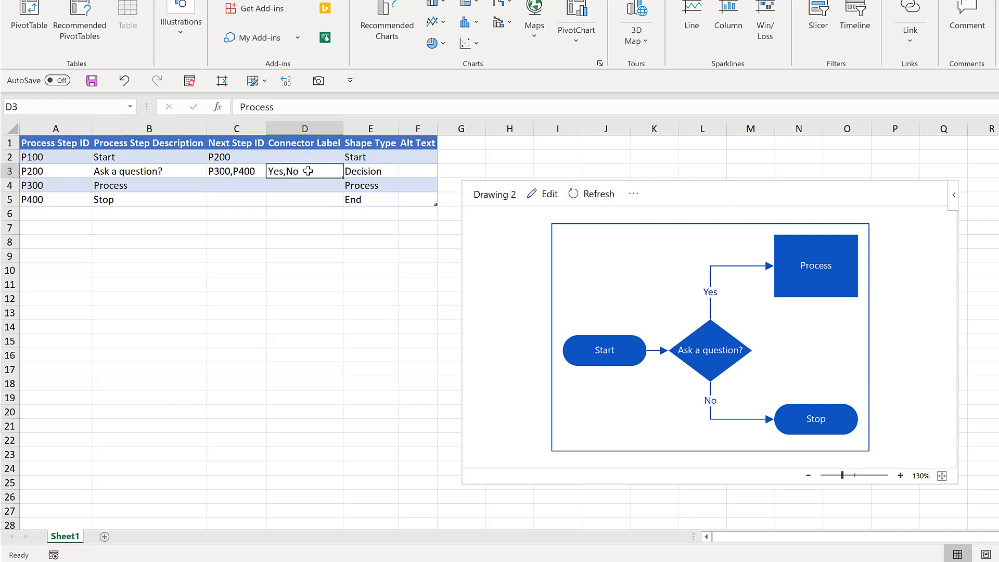
click(286, 109)
key(BackSpace)
key(BackSpace)
text(Maybe)
key(Return)
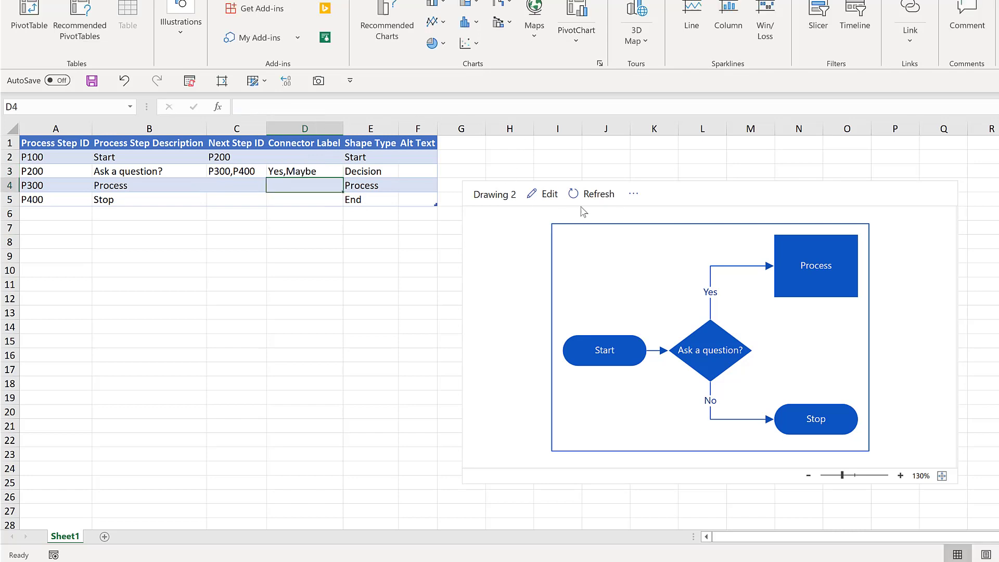
click(585, 196)
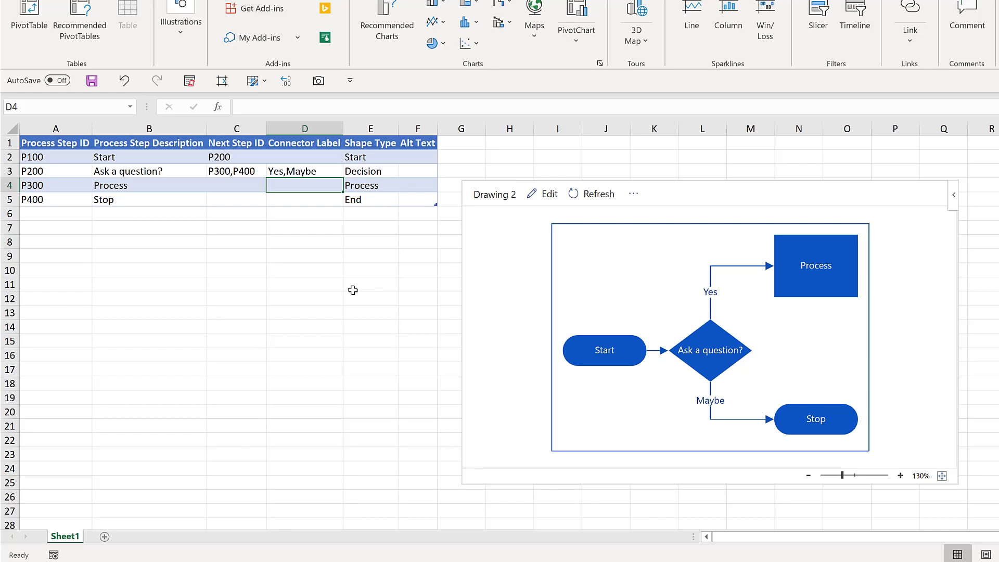
- Add Sheet2 and search the Office Add-ins store for 'data visualizer'
click(104, 536)
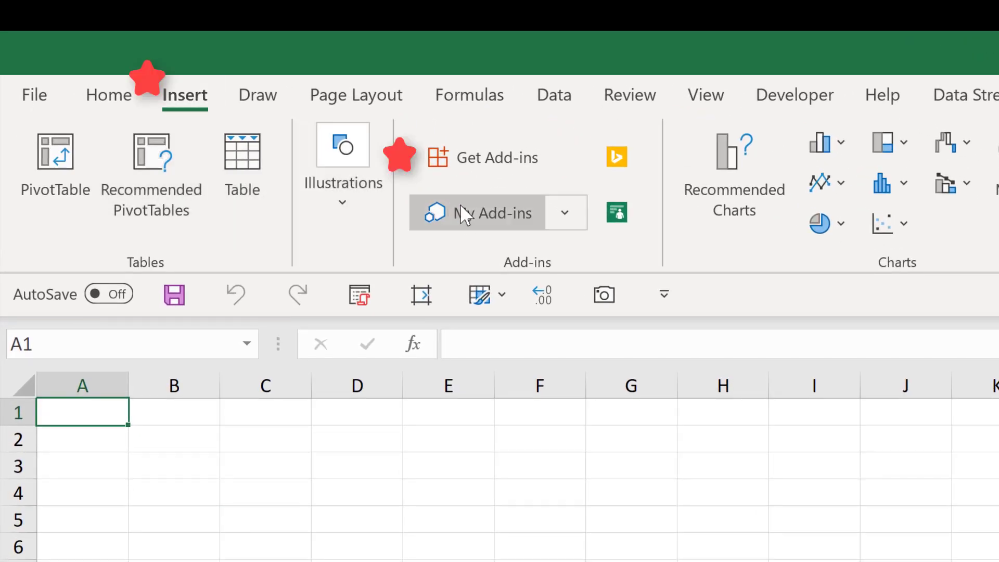
click(515, 165)
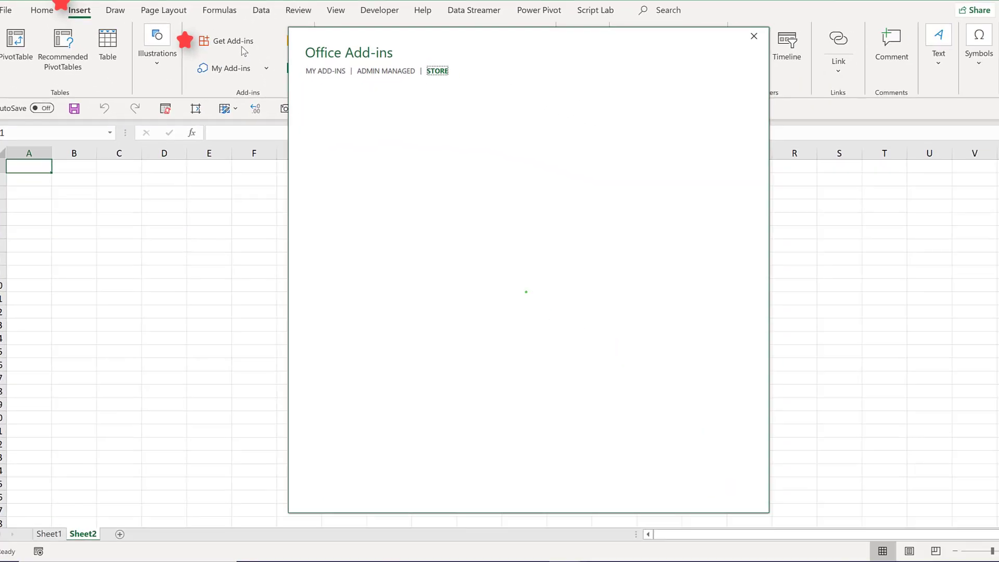
click(367, 124)
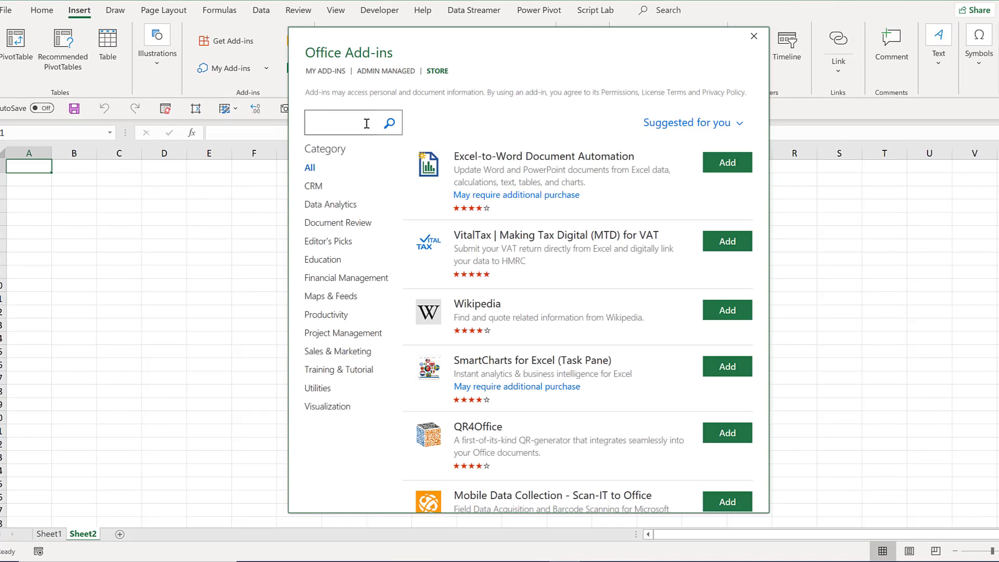
text(data visu)
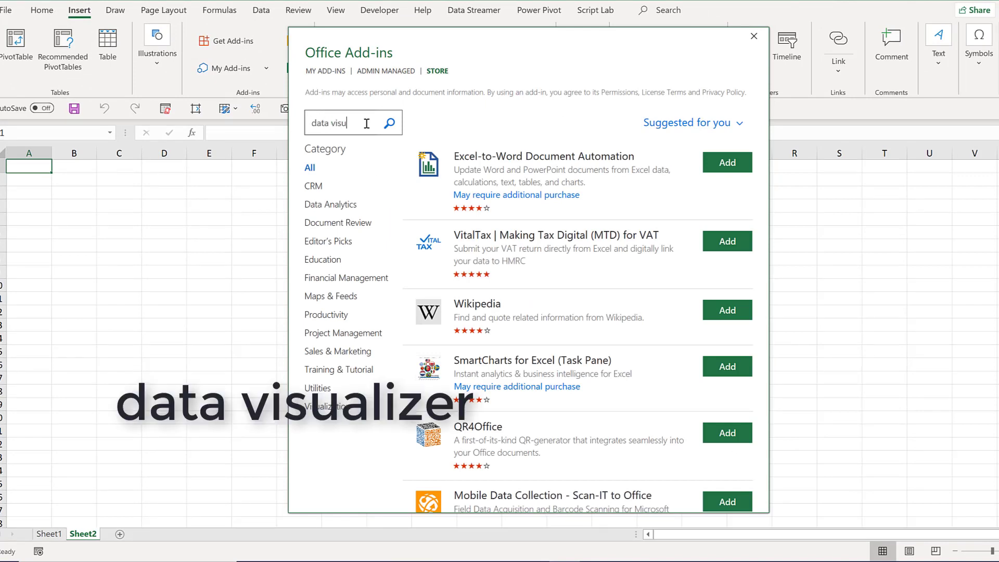
text(alizer)
key(Return)
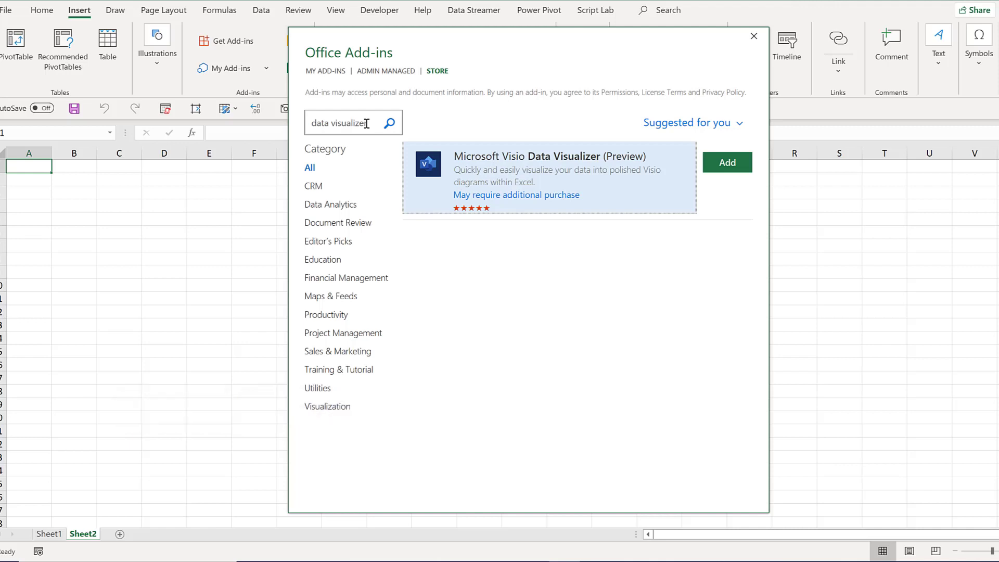
- Add Microsoft Visio Data Visualizer, browse its template categories, and create a Basic Flowchart Hierarchy diagram
click(730, 162)
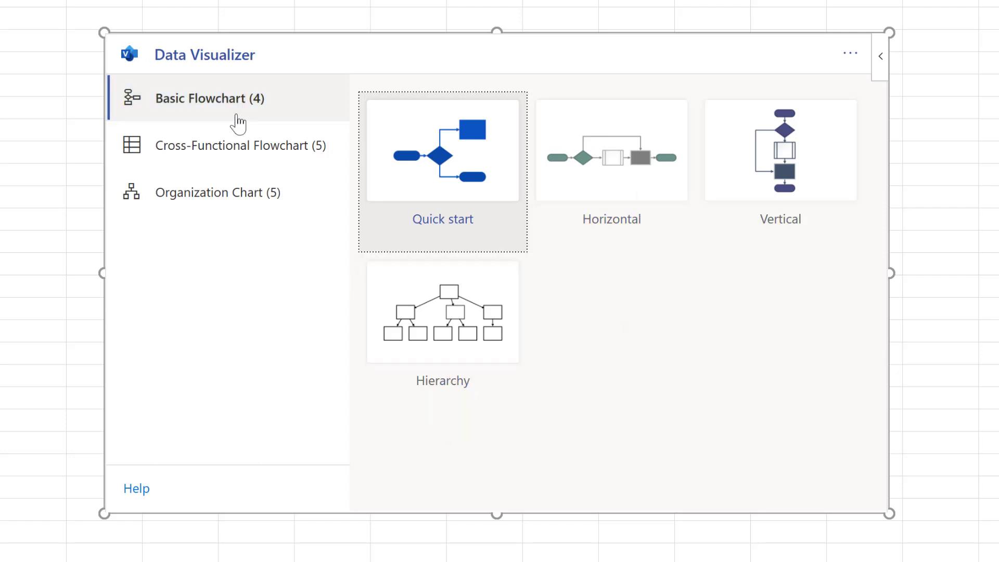
click(237, 146)
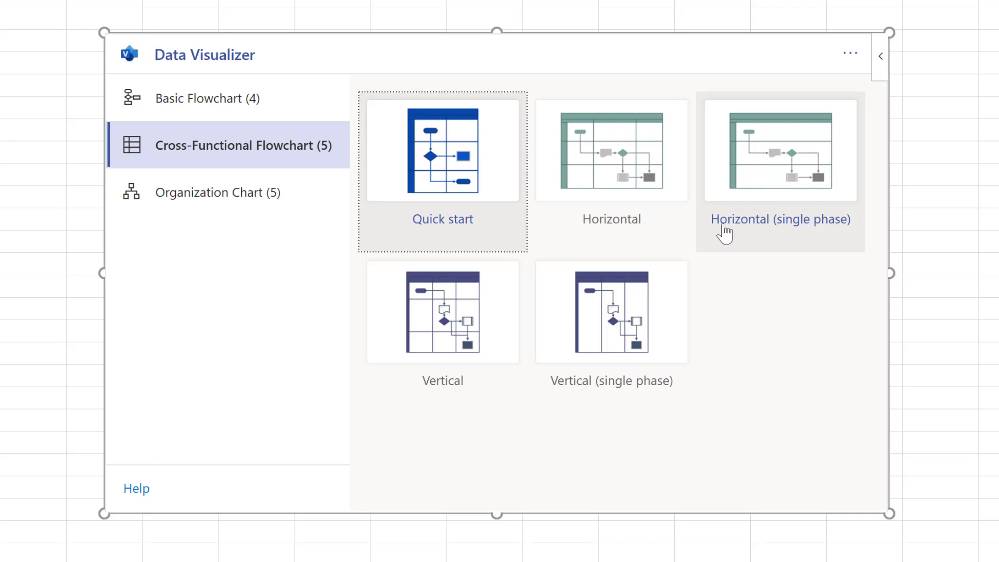
click(207, 192)
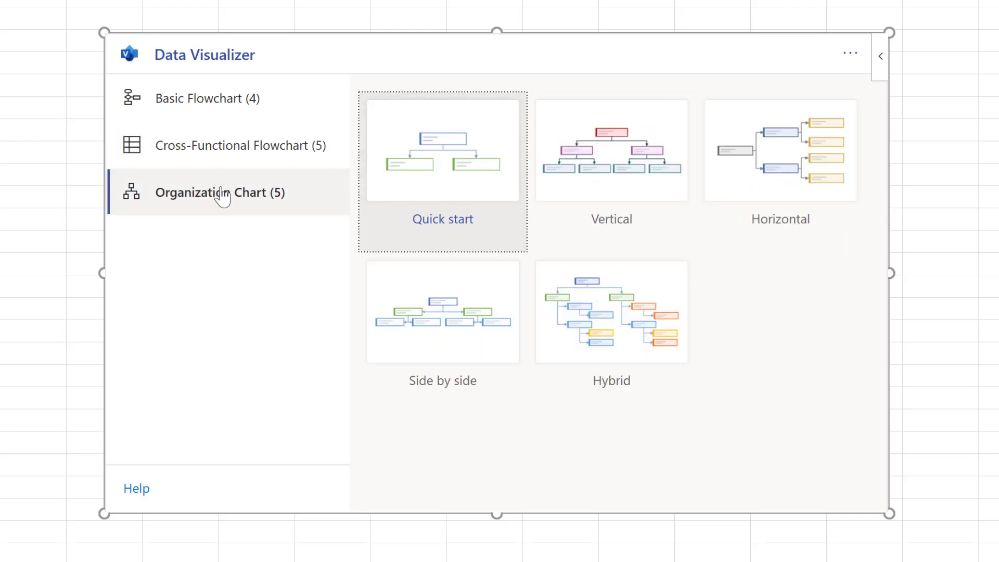
click(179, 98)
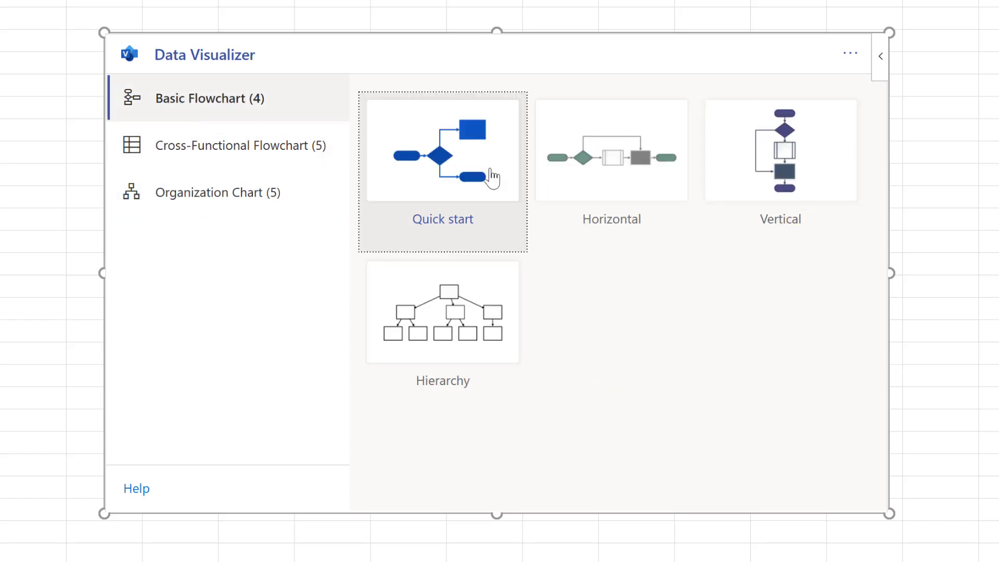
click(446, 323)
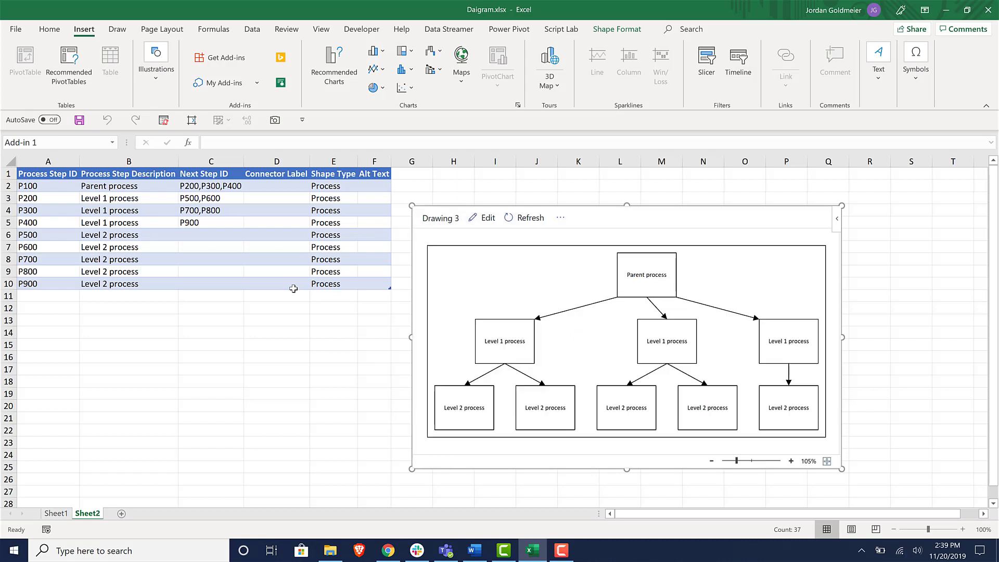
- Review the table's Next Step IDs, such as P100 leading to P200,P300,P400
click(83, 225)
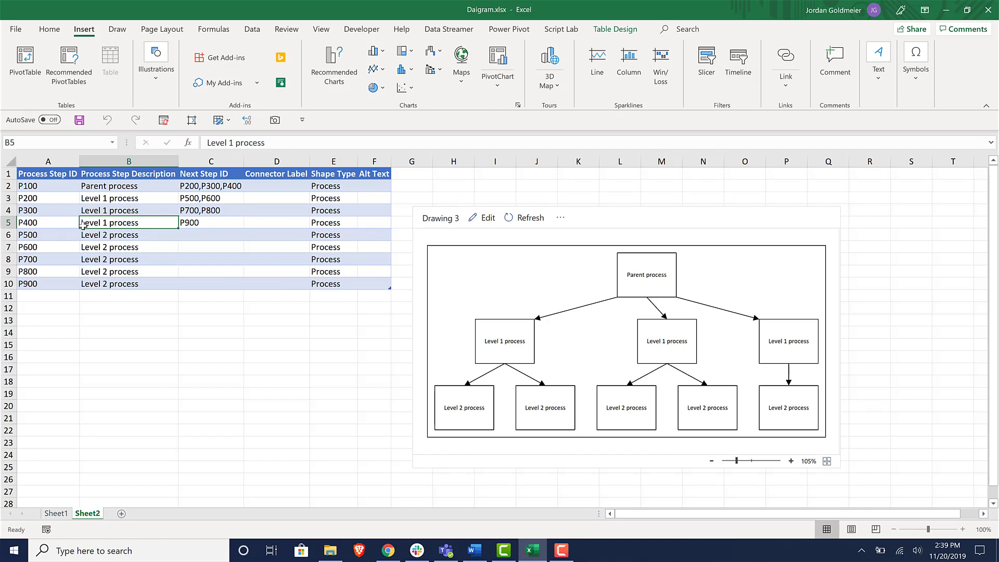
click(120, 197)
key(Down)
key(Down)
key(Right)
key(Left)
key(Left)
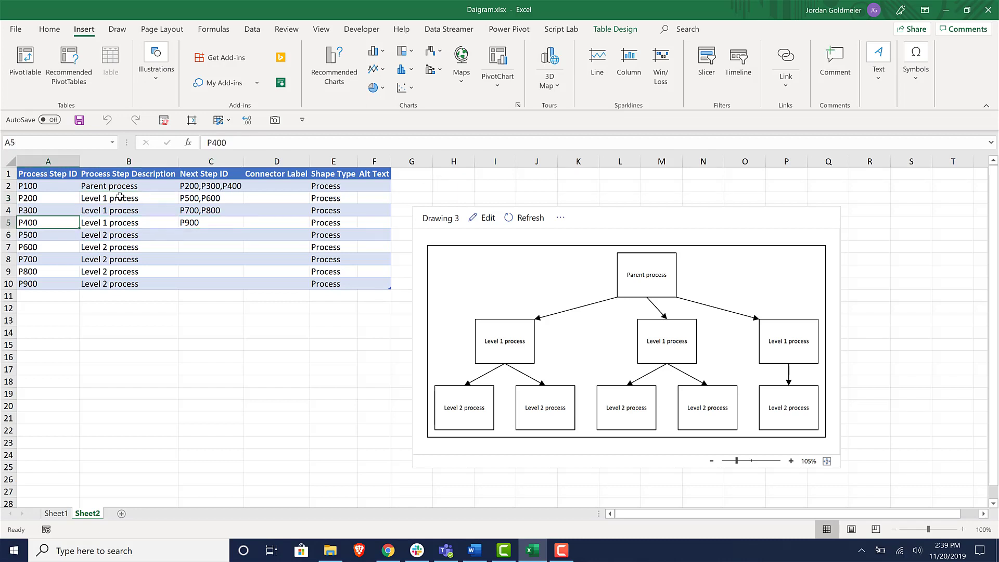
key(Up)
key(Up)
key(Up)
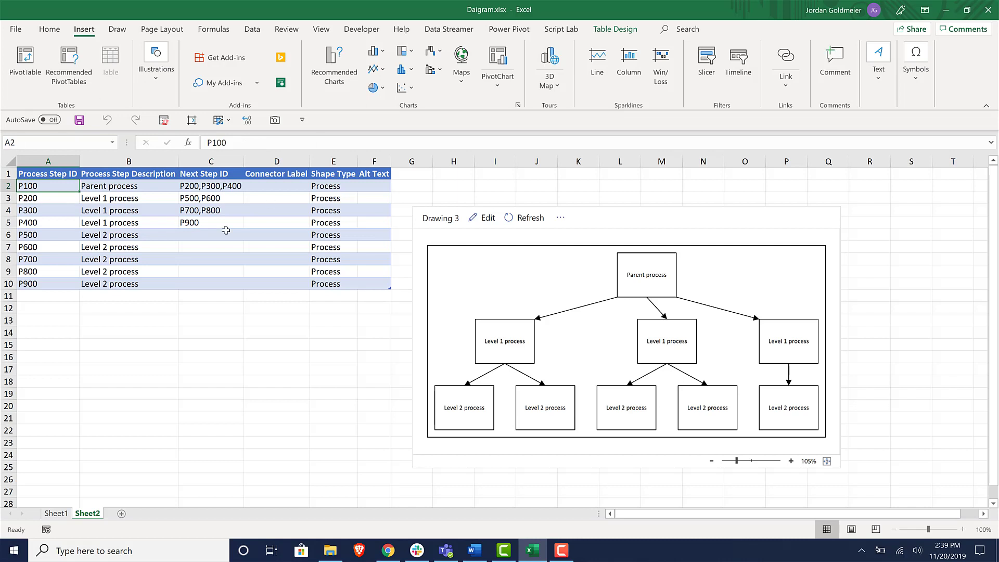
click(200, 185)
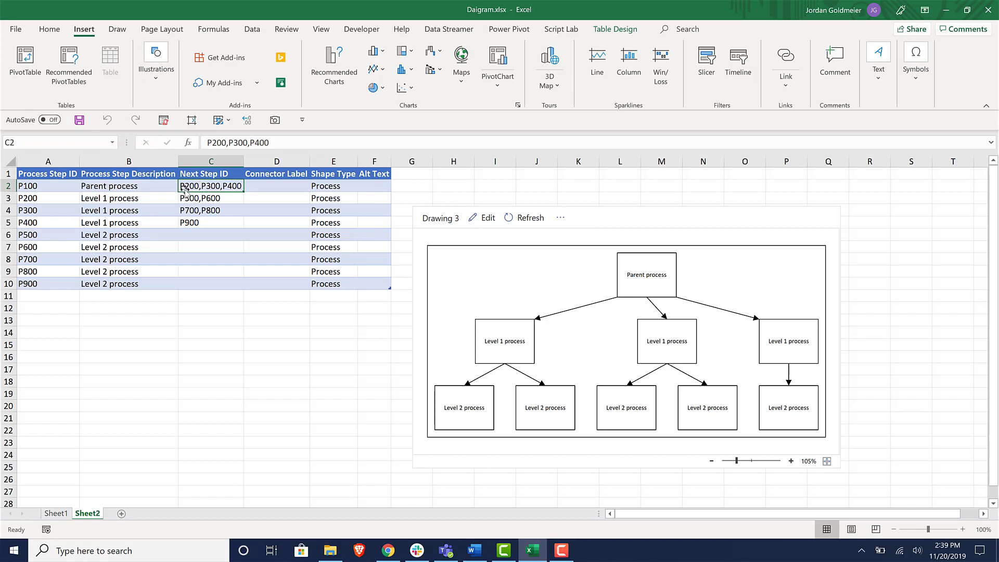
- Change P100's next steps in C2 to P200,P300,P600 and refresh the flowchart
click(32, 199)
key(Down)
key(Down)
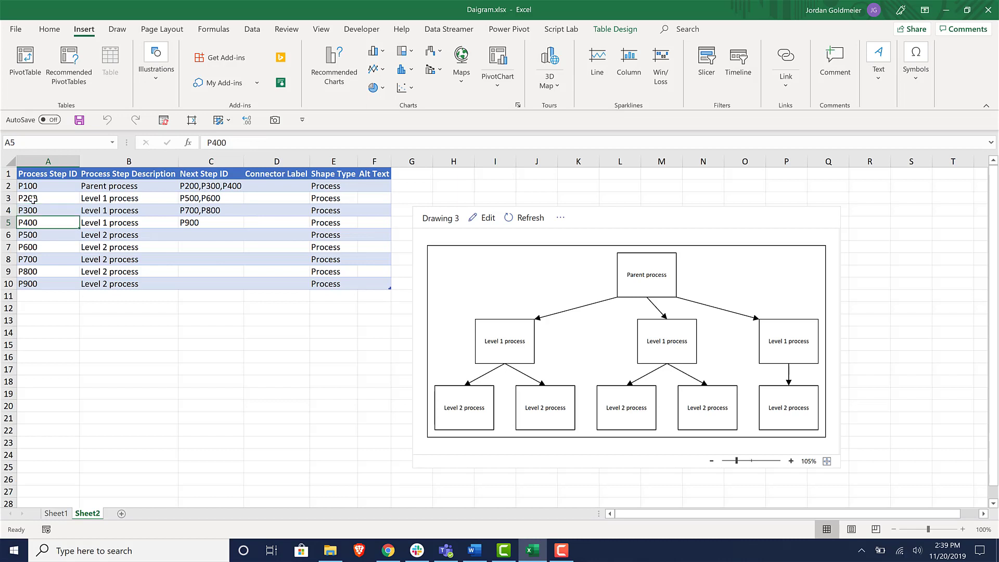
key(Up)
key(Up)
key(Down)
key(Down)
key(Down)
key(Down)
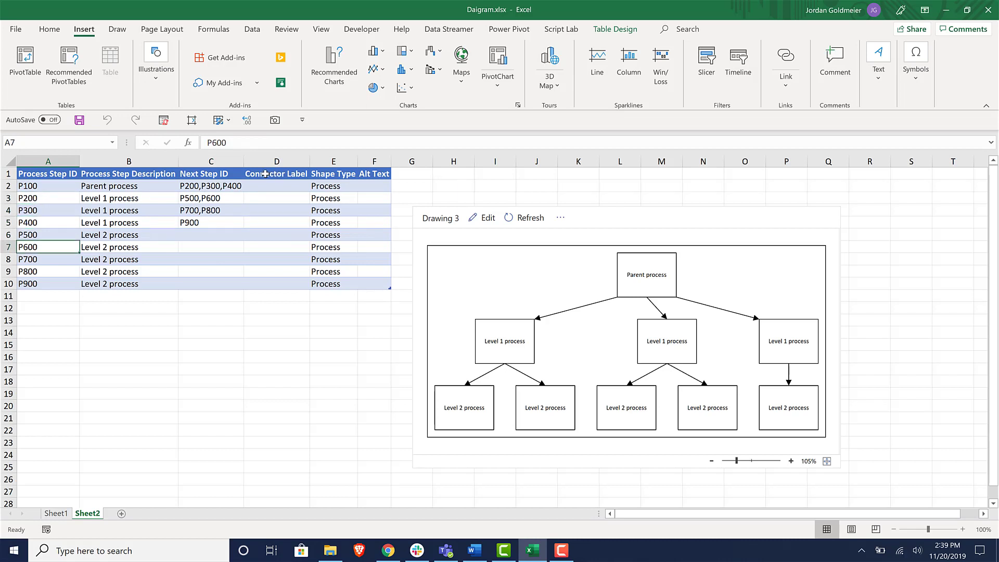
click(231, 185)
double_click(269, 142)
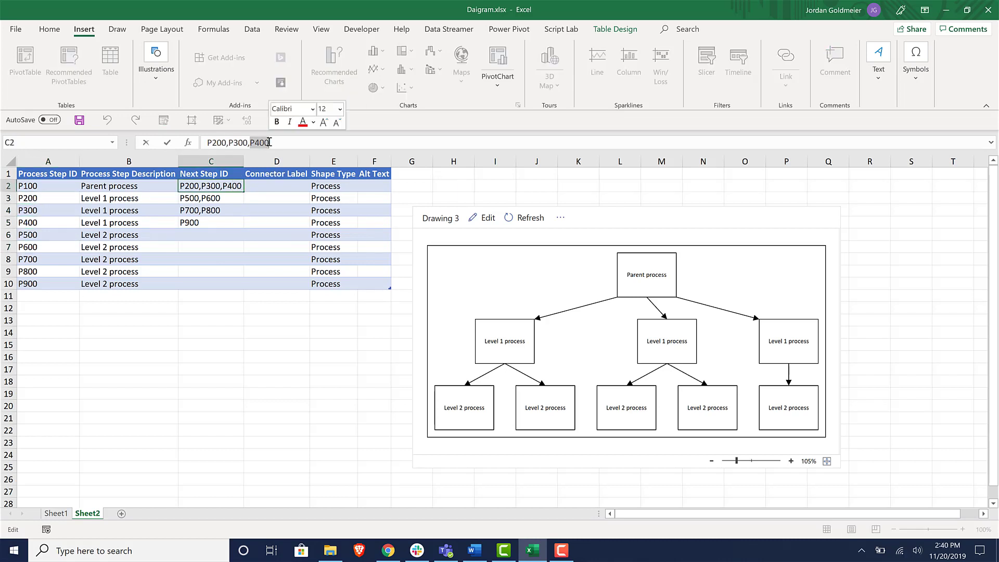
text(P600)
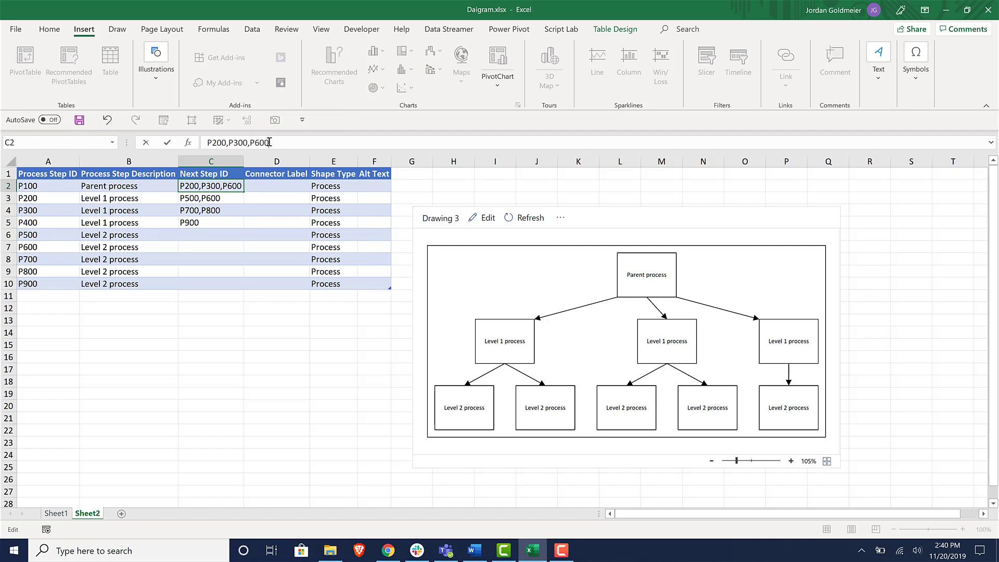
key(Return)
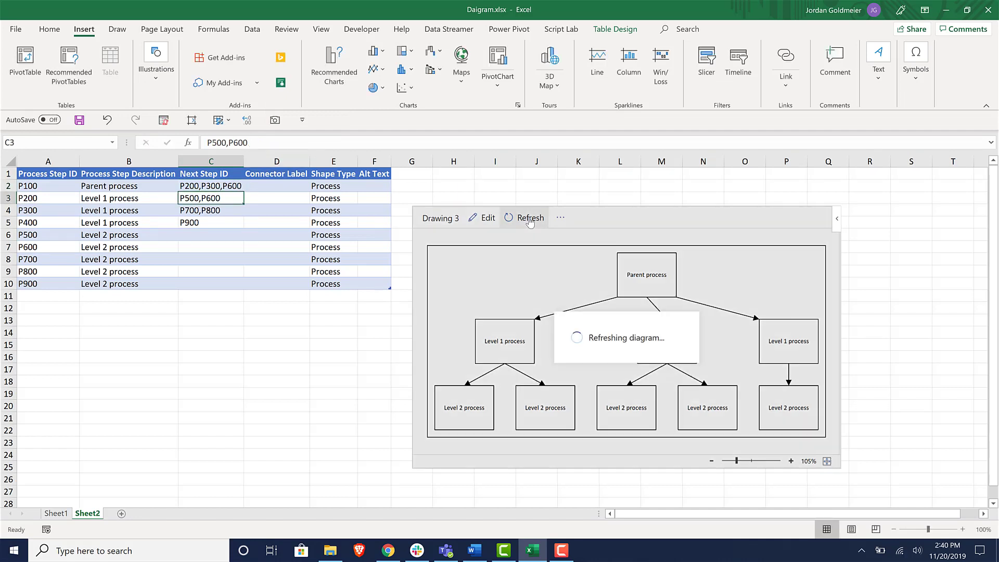
click(530, 220)
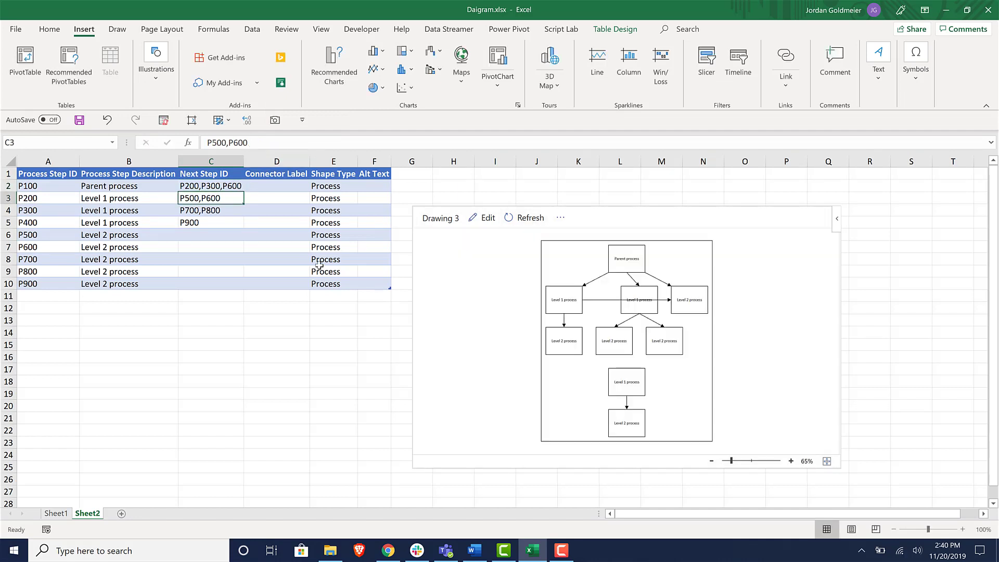
- Give P200's connector the label 'Hello' in D3 and refresh Drawing 3
click(271, 197)
text(Hello)
key(Return)
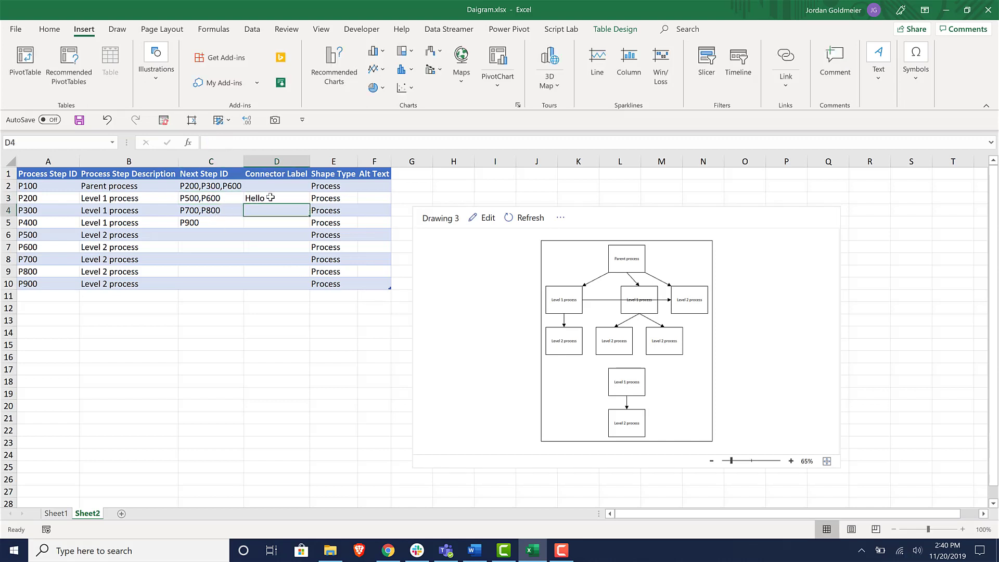
click(524, 223)
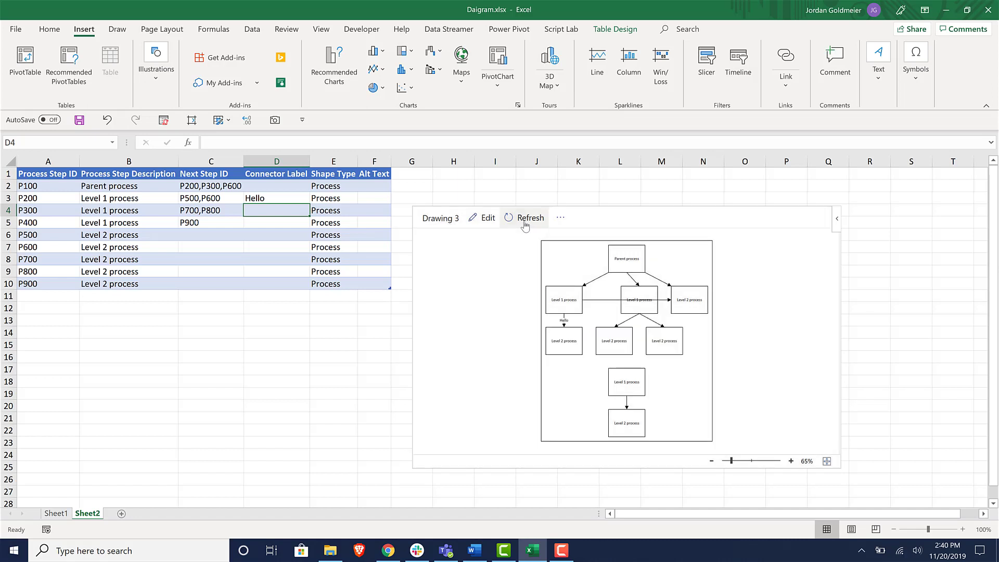
- Set the Shape Type of P200 and P300 to Start and refresh Drawing 3
click(332, 187)
click(344, 199)
click(346, 220)
click(341, 248)
click(339, 211)
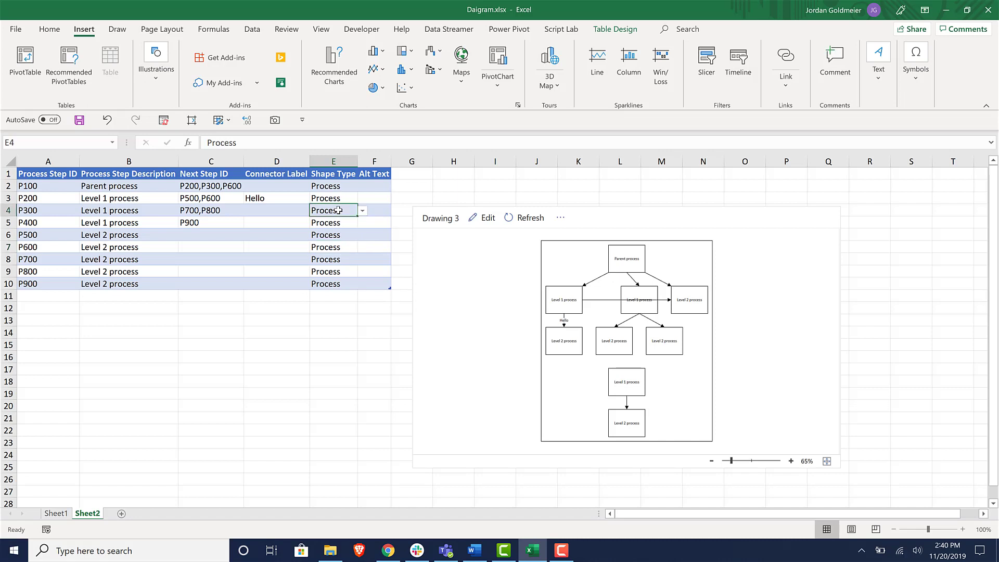
click(339, 199)
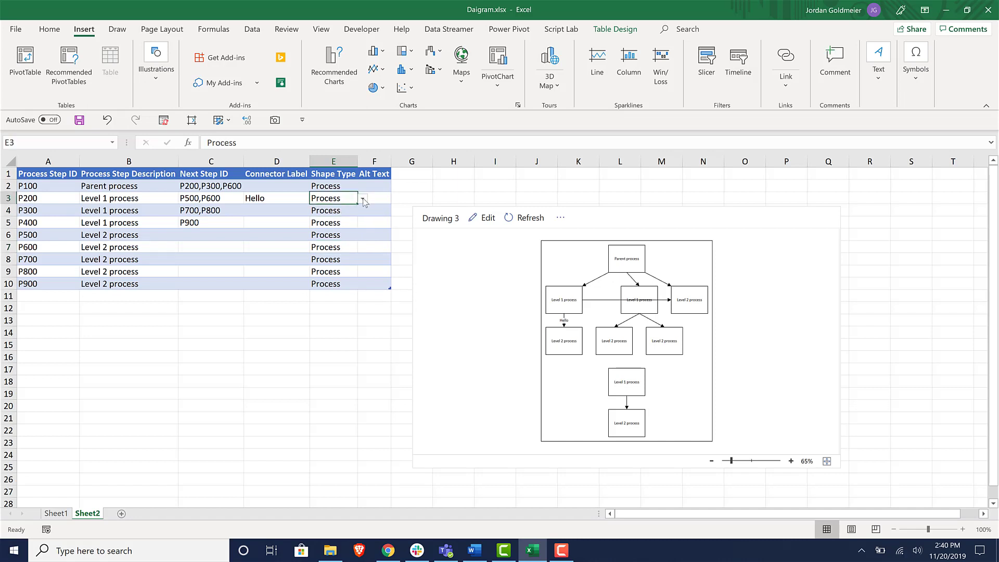
click(363, 199)
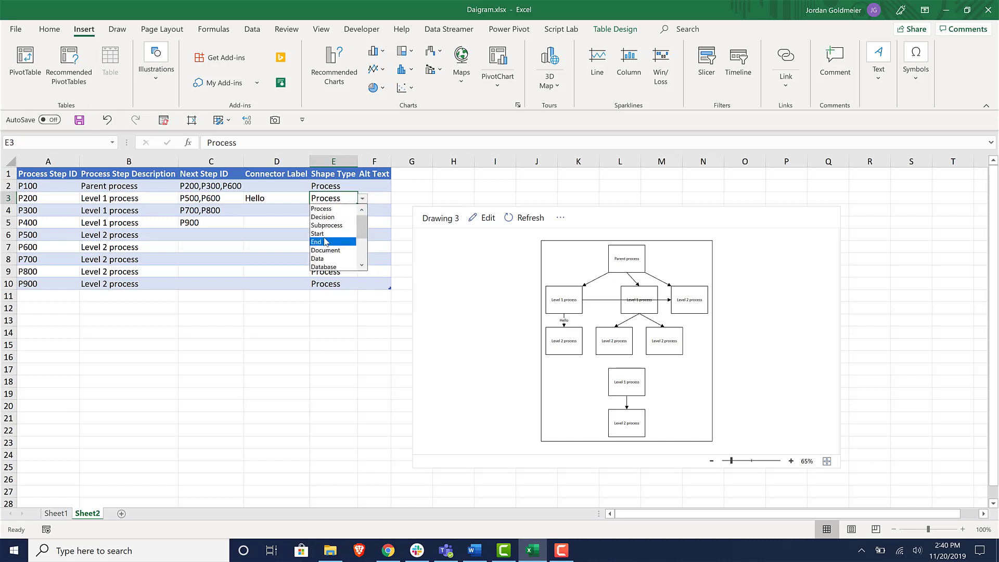
key(Escape)
click(326, 211)
click(362, 211)
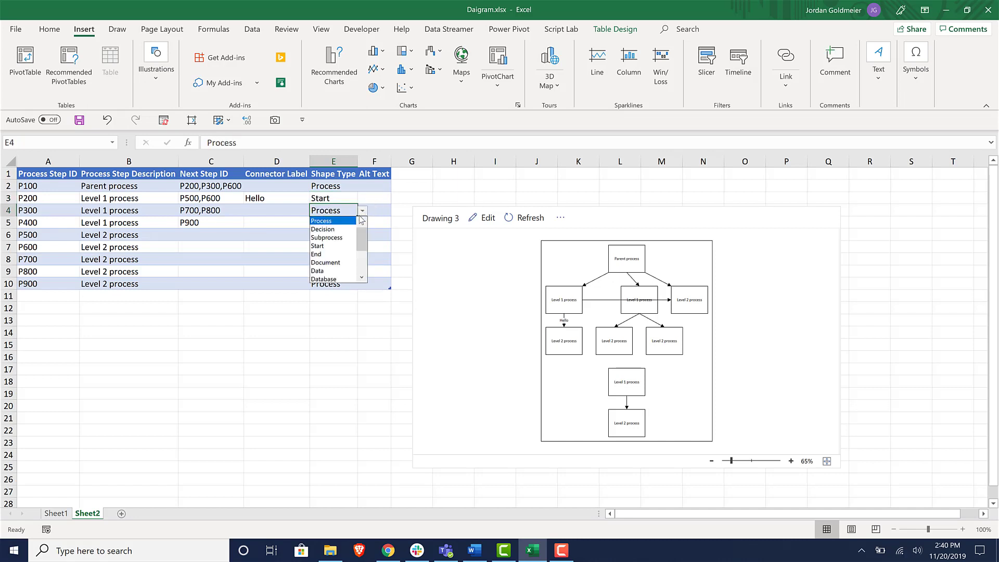
click(333, 252)
click(529, 219)
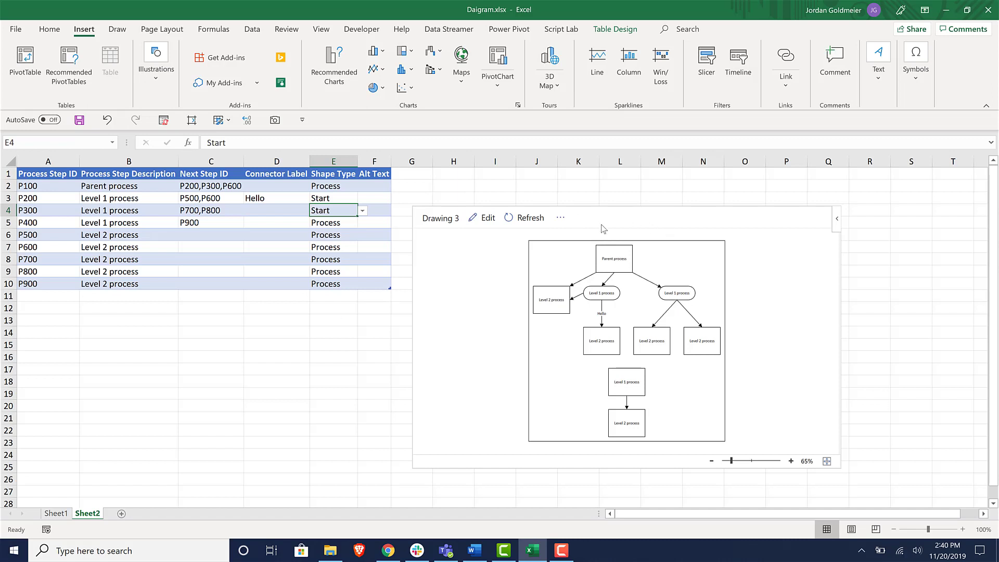
- Add Sheet3 and insert a Horizontal organization chart from the Visio Data Visualizer in My Add-ins
click(247, 319)
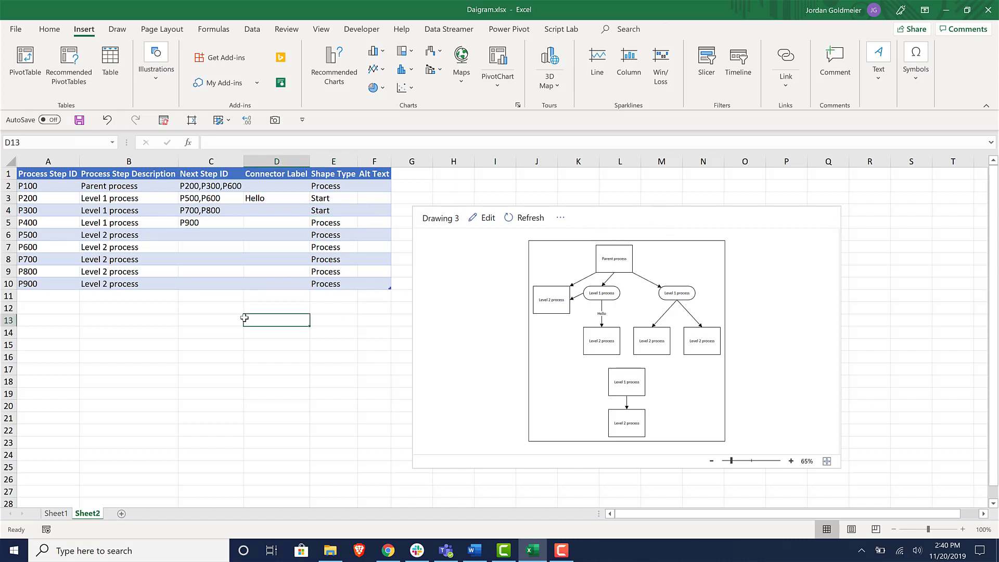
click(122, 513)
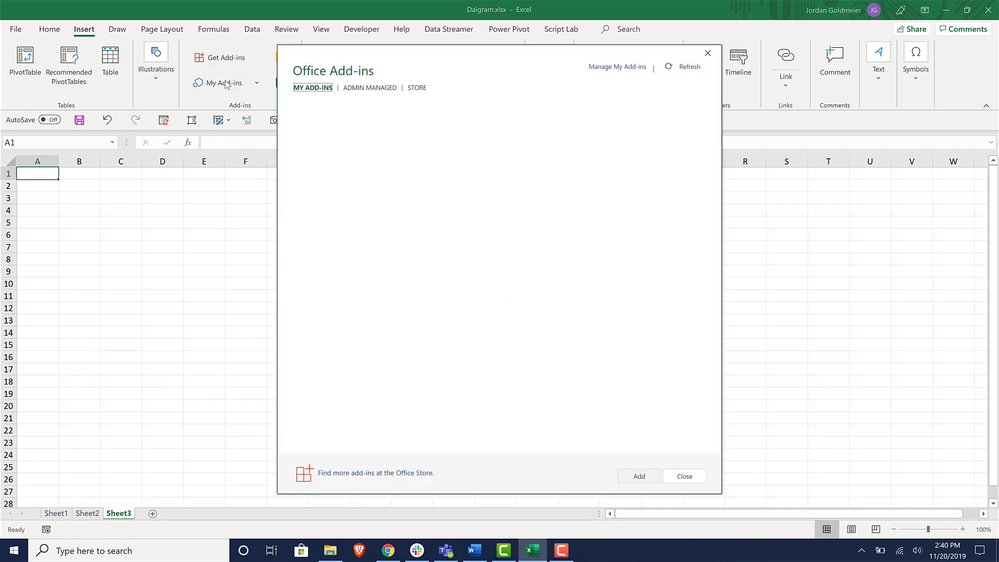
double_click(603, 111)
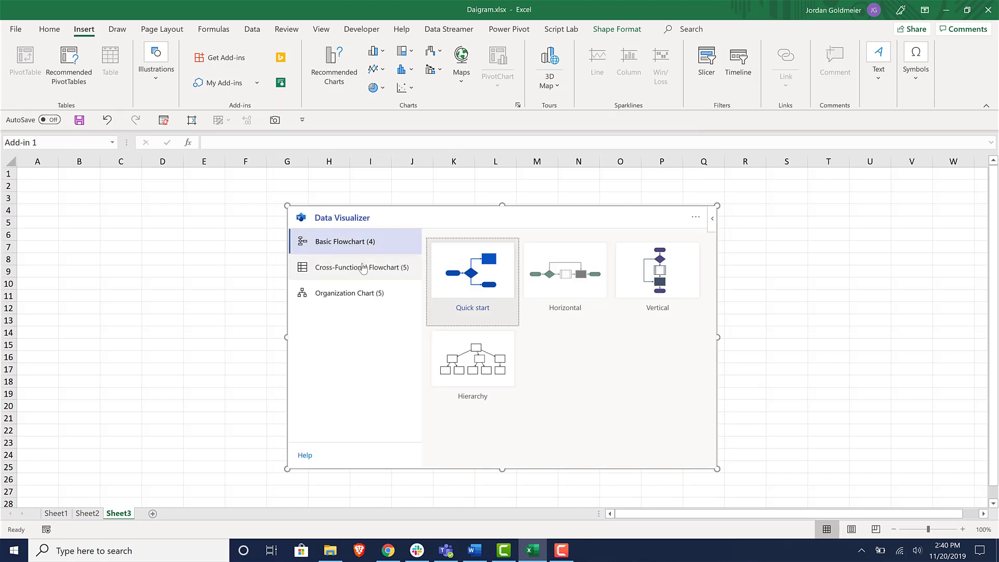
click(353, 293)
click(671, 272)
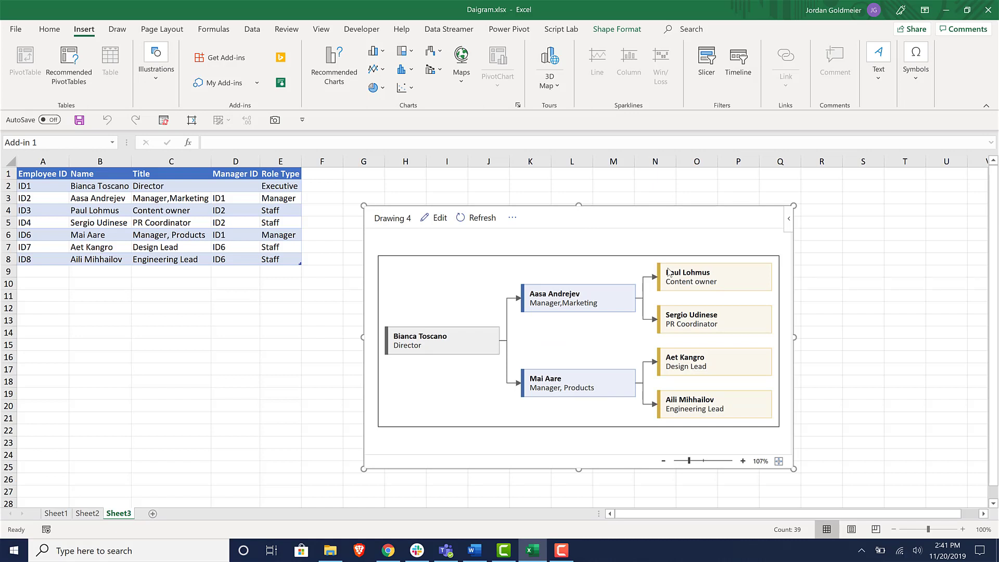
- Enter the new director's full name in B2 and refresh the Drawing 4 org chart
click(18, 209)
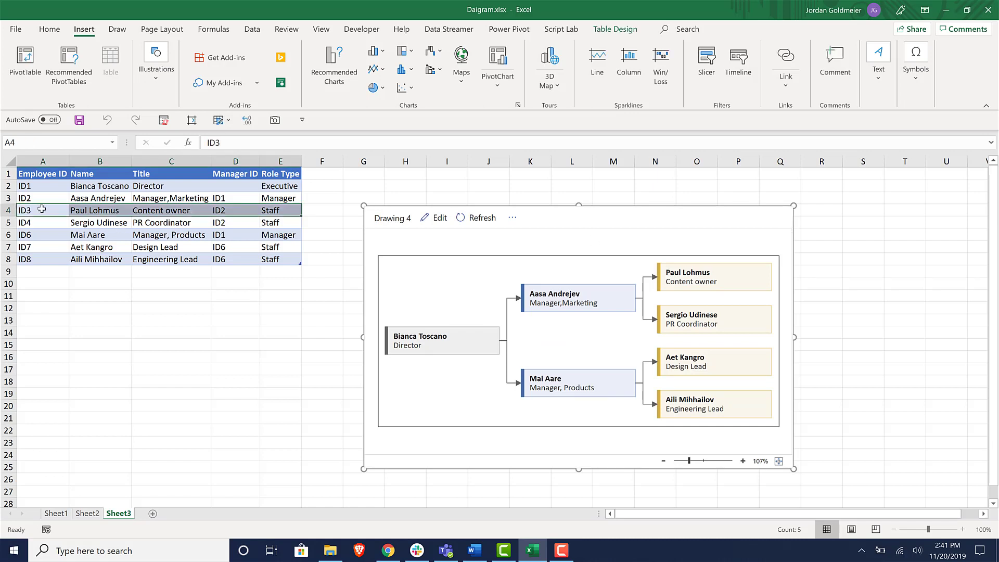
click(39, 196)
click(147, 186)
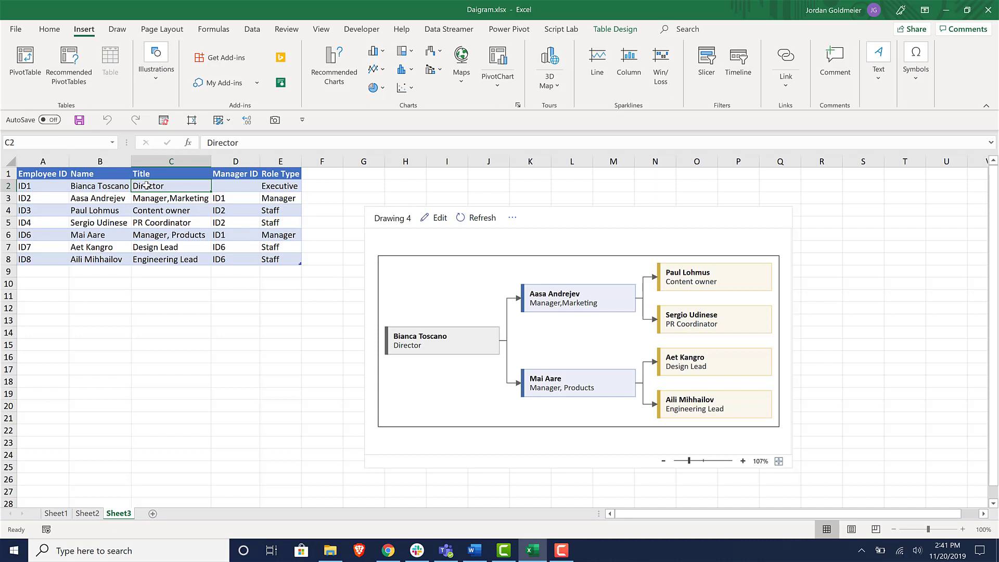
click(102, 183)
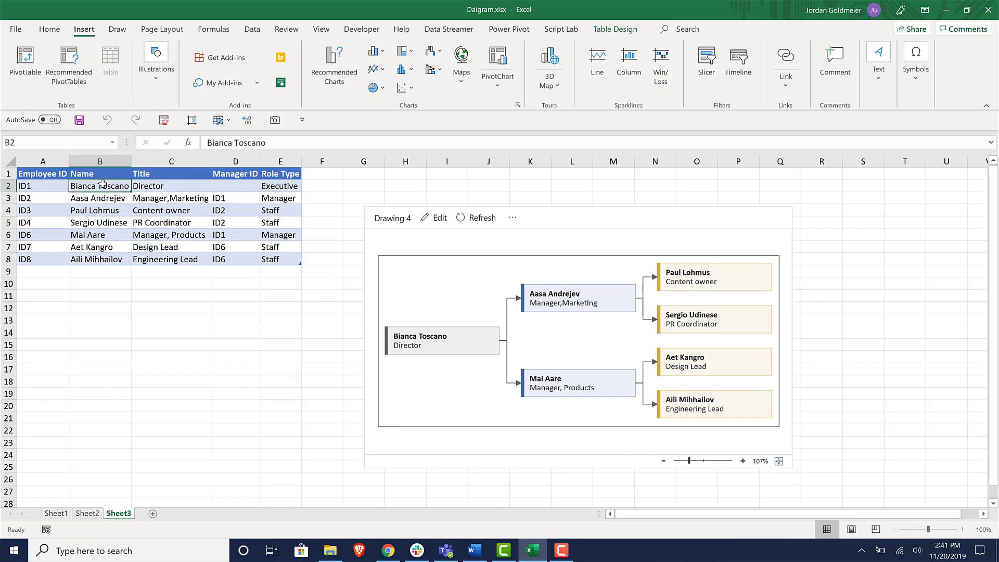
text(Jordan Goldmeier)
key(Return)
click(480, 220)
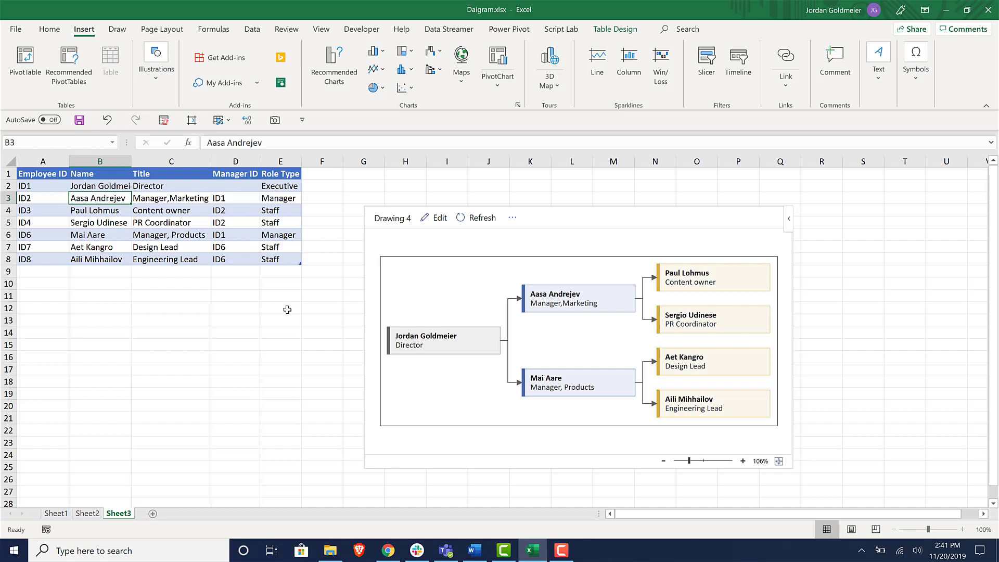
click(431, 218)
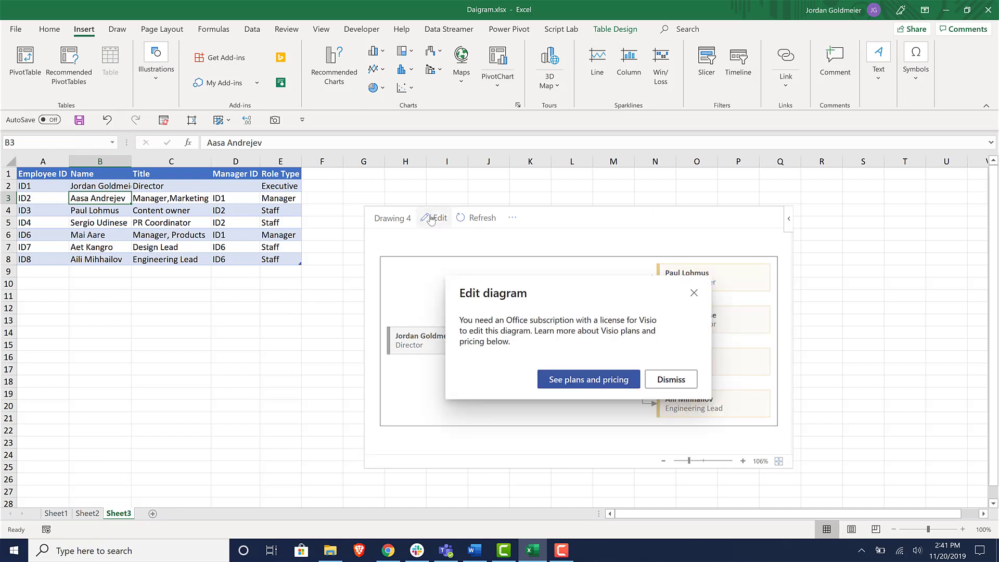
click(676, 385)
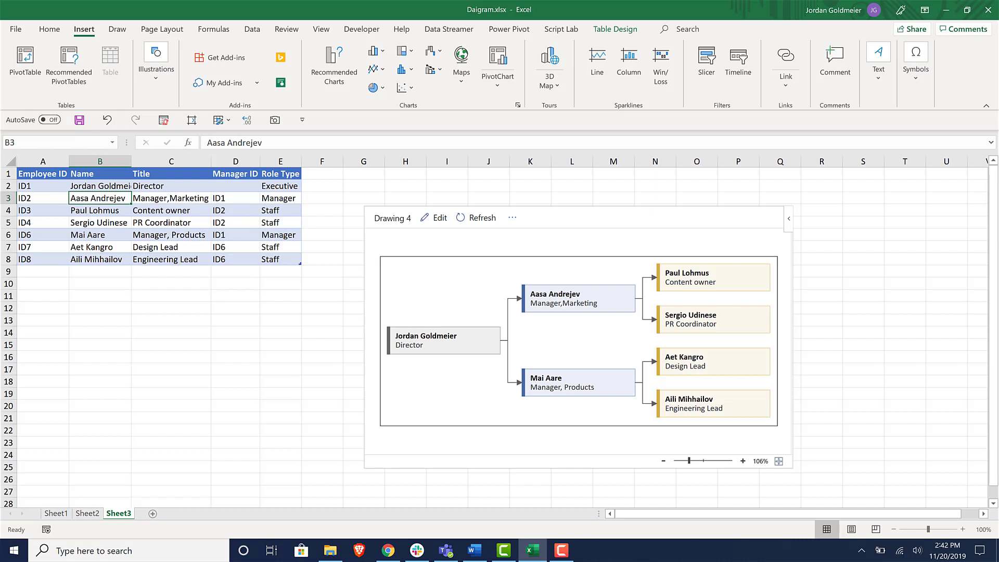
click(562, 551)
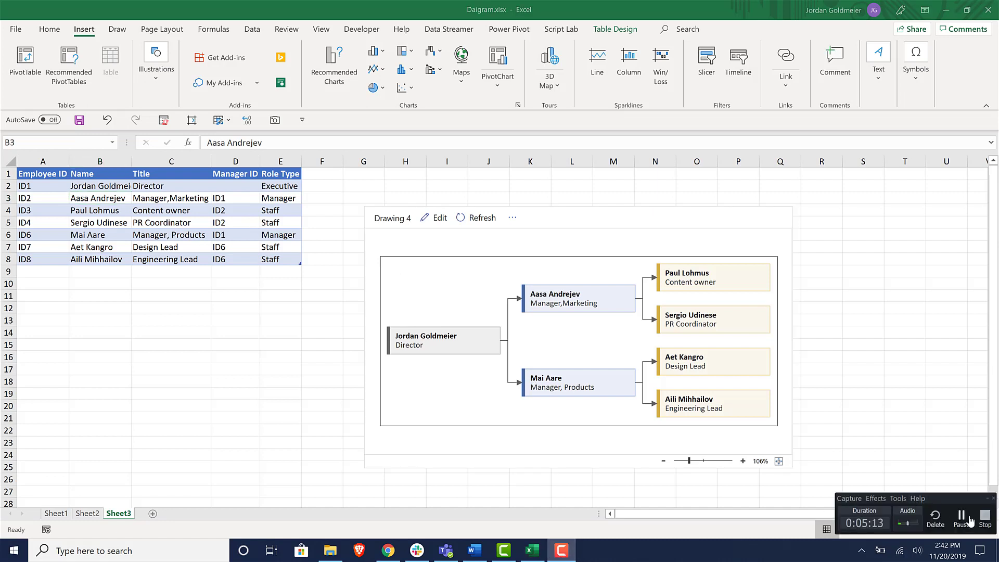